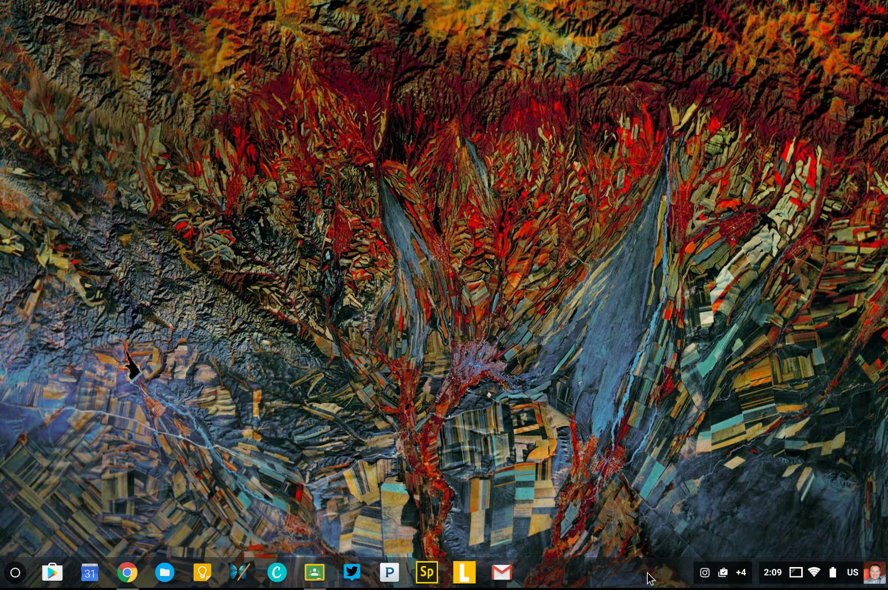
Open the All Apps list on page 4 and drop TechSmith Snagit onto Amazon Music to make a folder
click(16, 572)
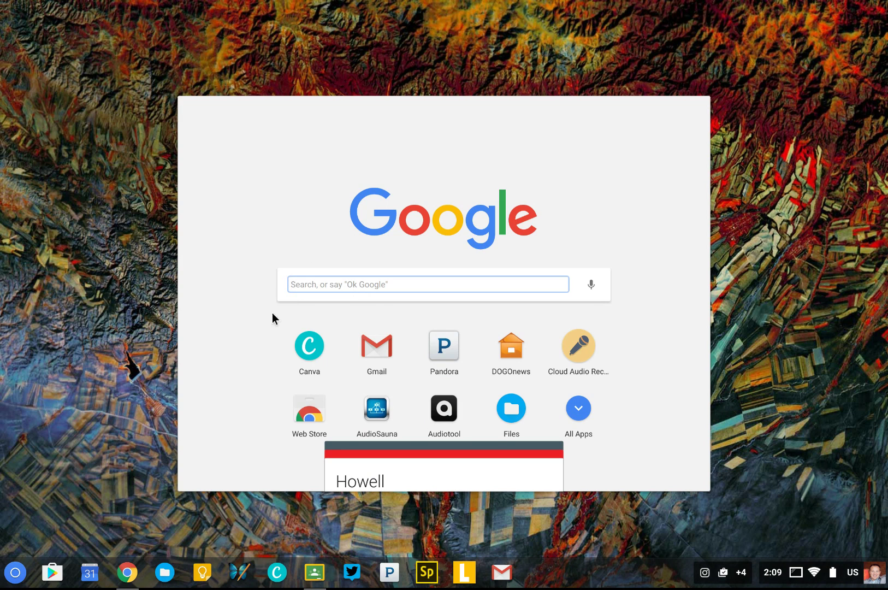
click(582, 409)
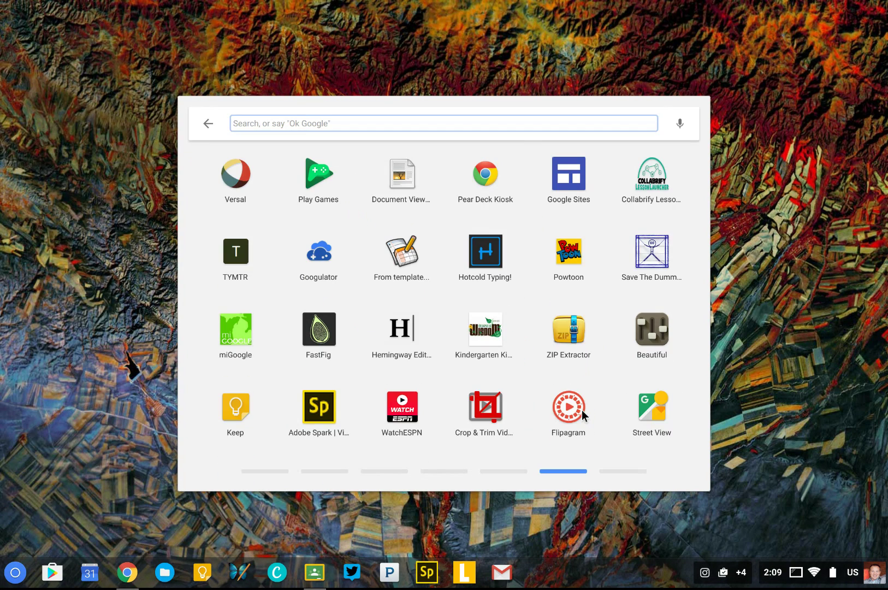
click(507, 470)
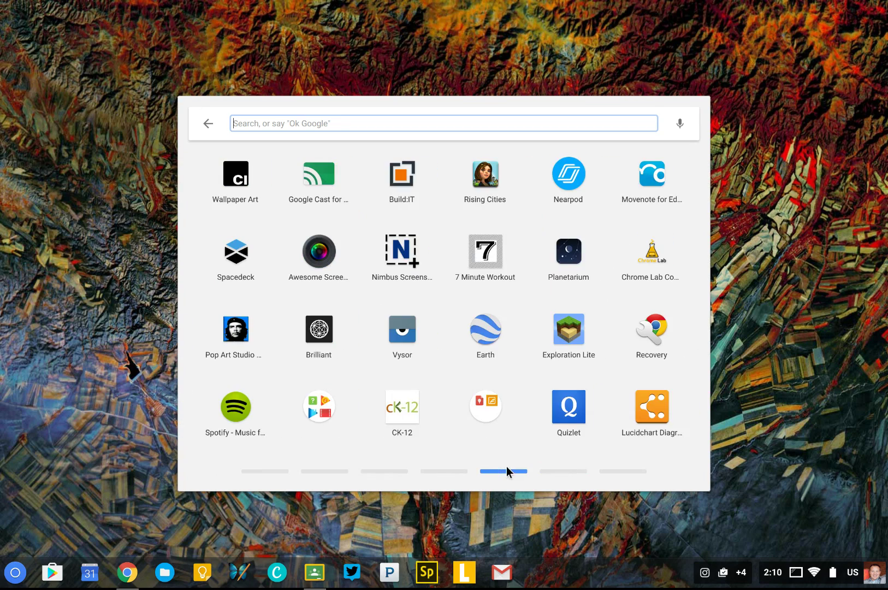
click(444, 475)
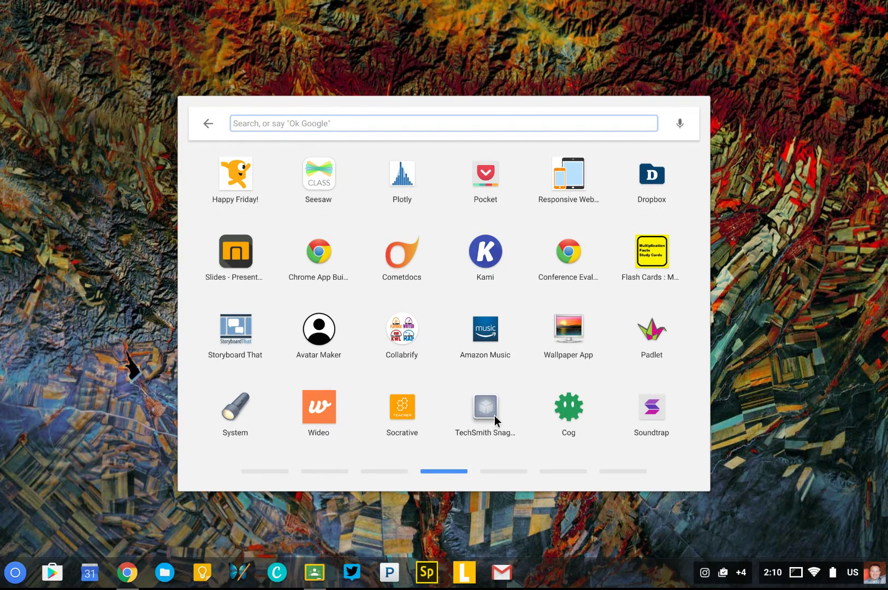
drag(494, 416, 494, 415)
drag(465, 350, 577, 336)
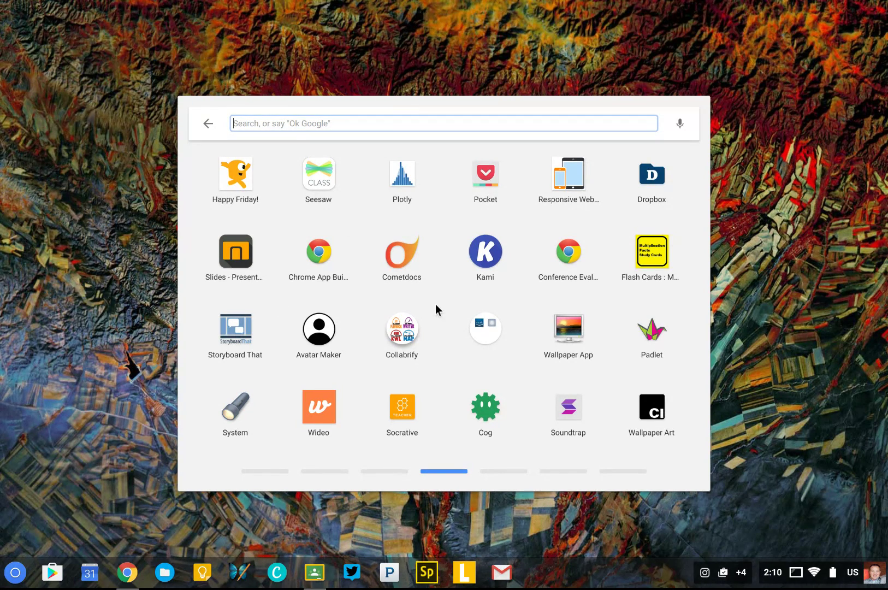
Pin Cometdocs to the shelf, unpin the butterfly app, and move the teal Canva icon after Classroom
right_click(401, 262)
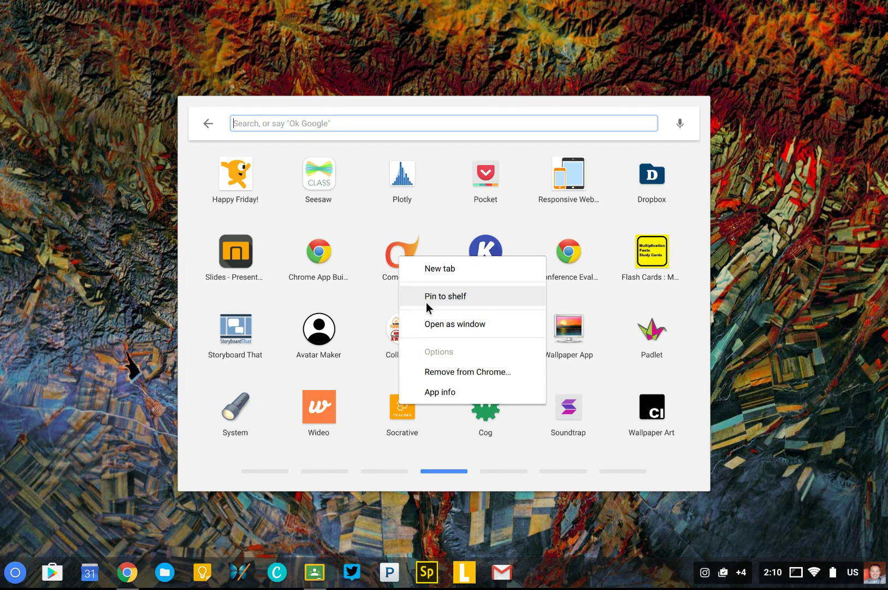
click(250, 529)
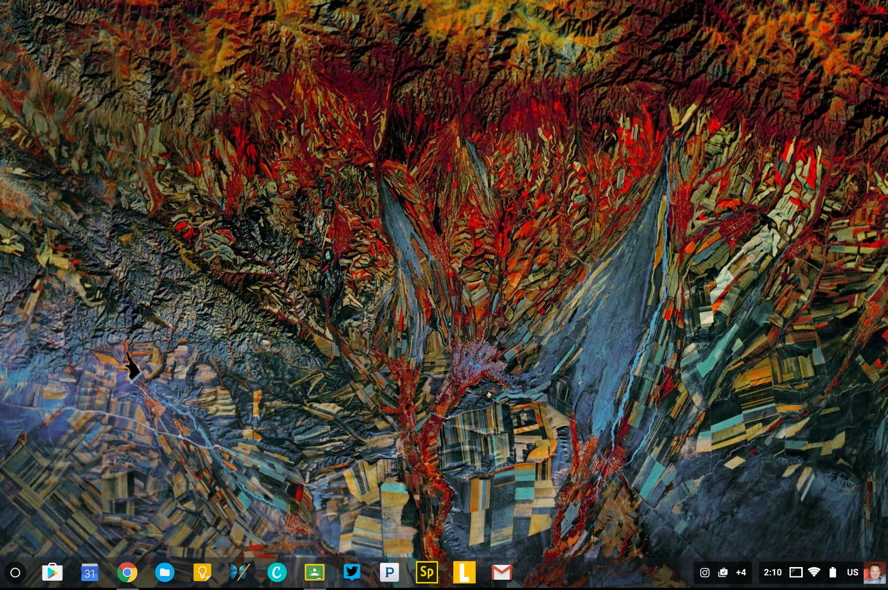
right_click(243, 574)
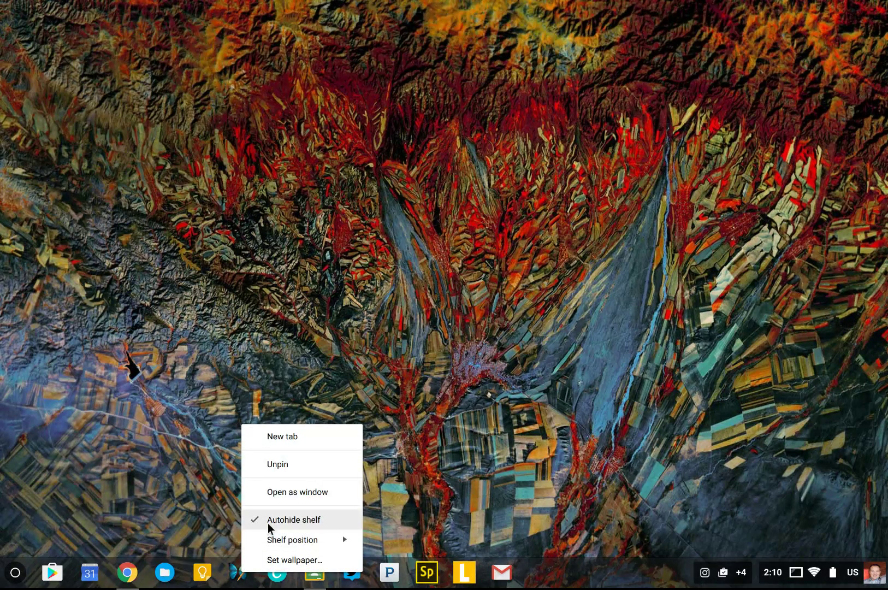
click(306, 468)
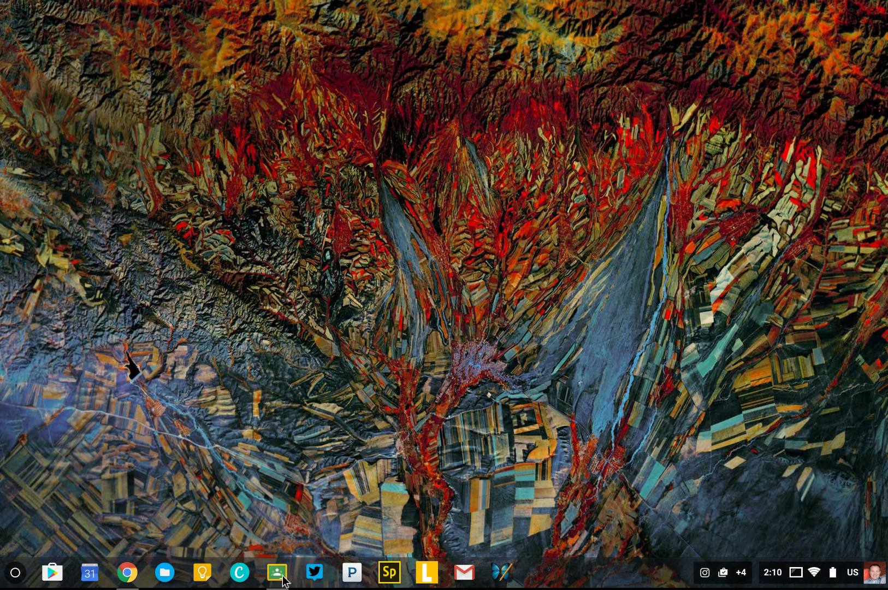
drag(246, 577, 288, 578)
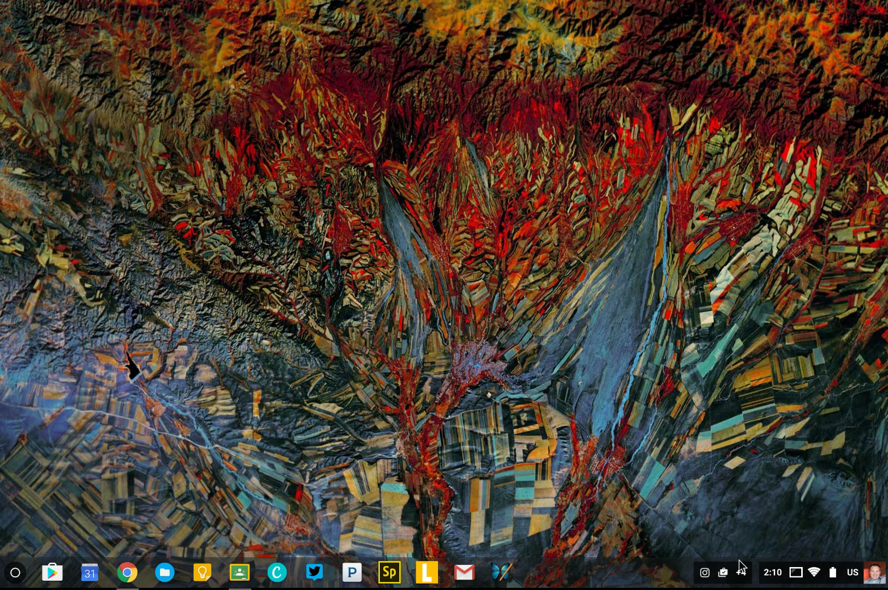
click(850, 579)
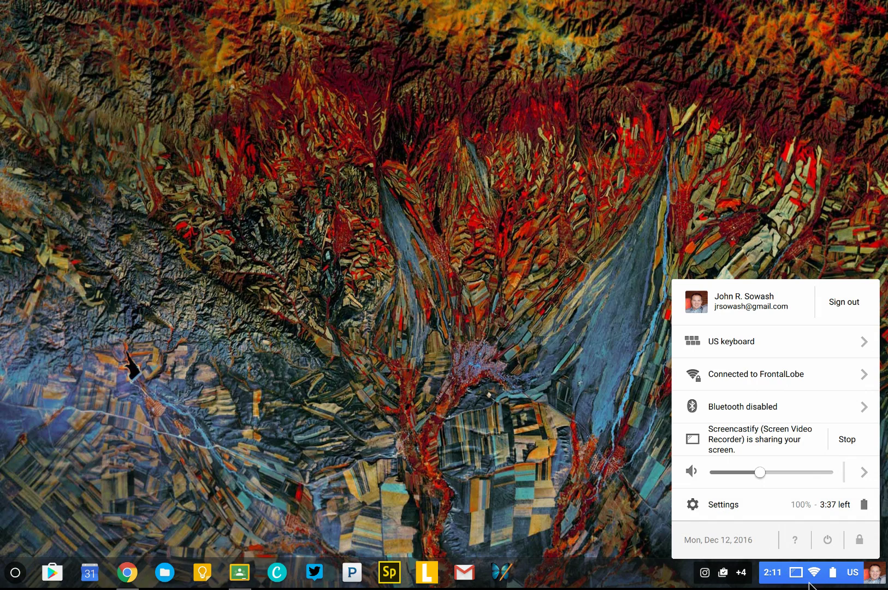
Open the notification panel, scroll through the pending notifications, and dismiss them with Clear All
click(731, 580)
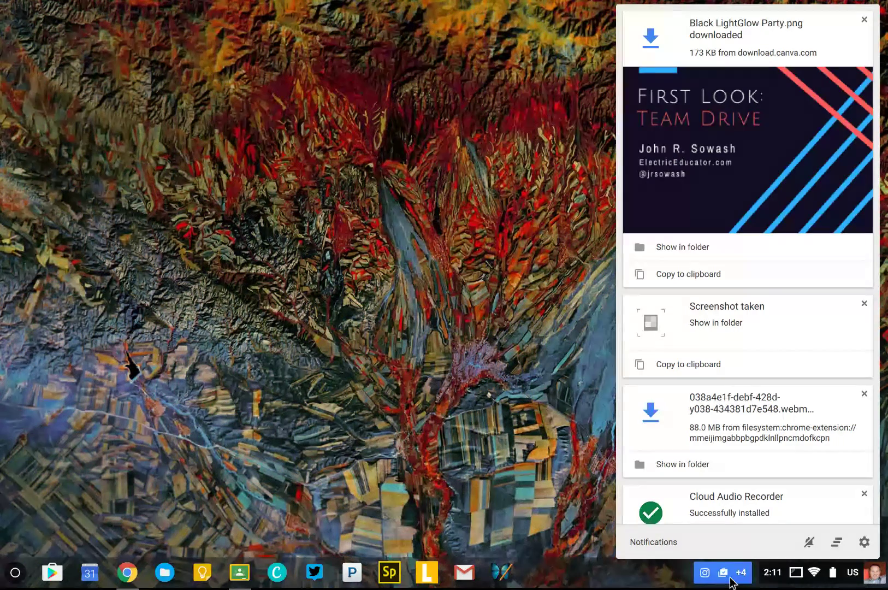
scroll(760, 403, down, 5)
scroll(760, 404, up, 5)
scroll(759, 403, down, 1)
scroll(760, 404, down, 4)
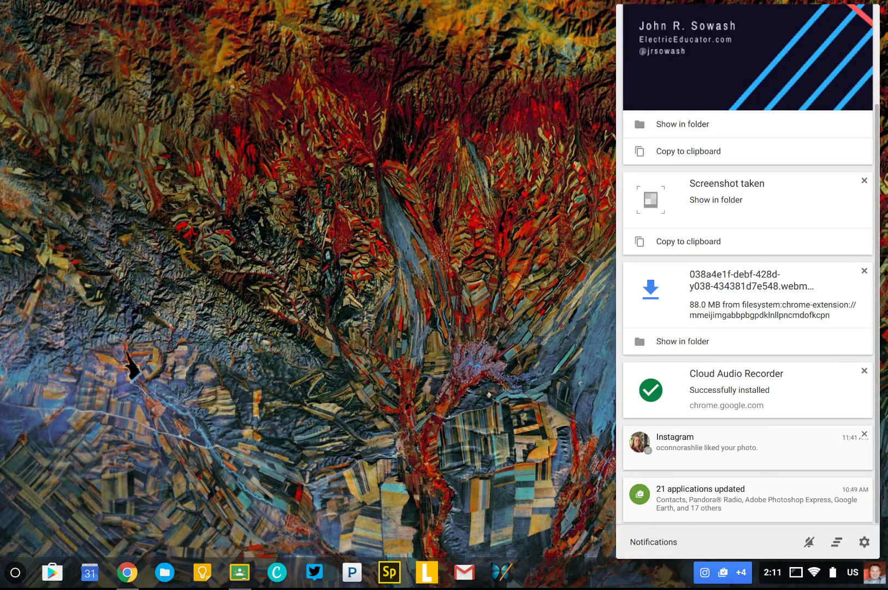
click(838, 543)
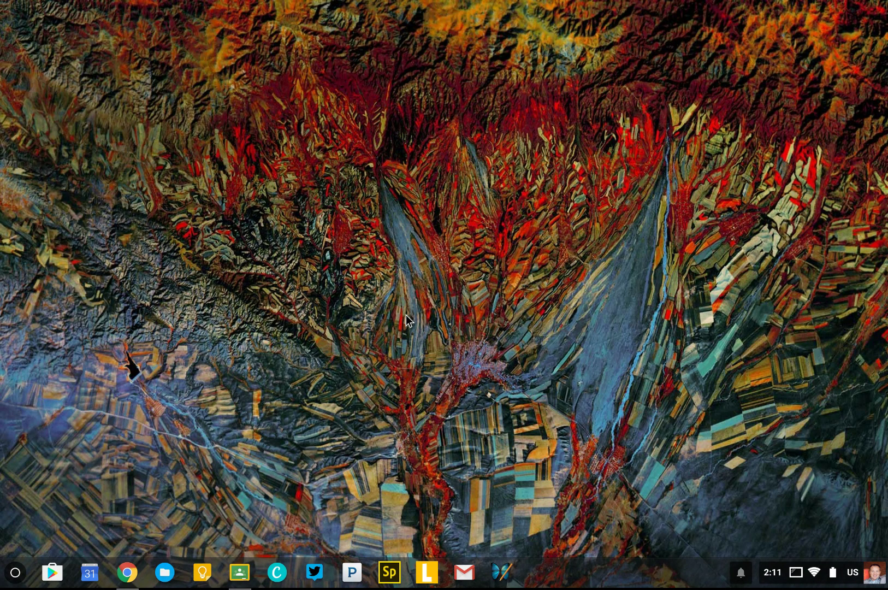
right_click(598, 294)
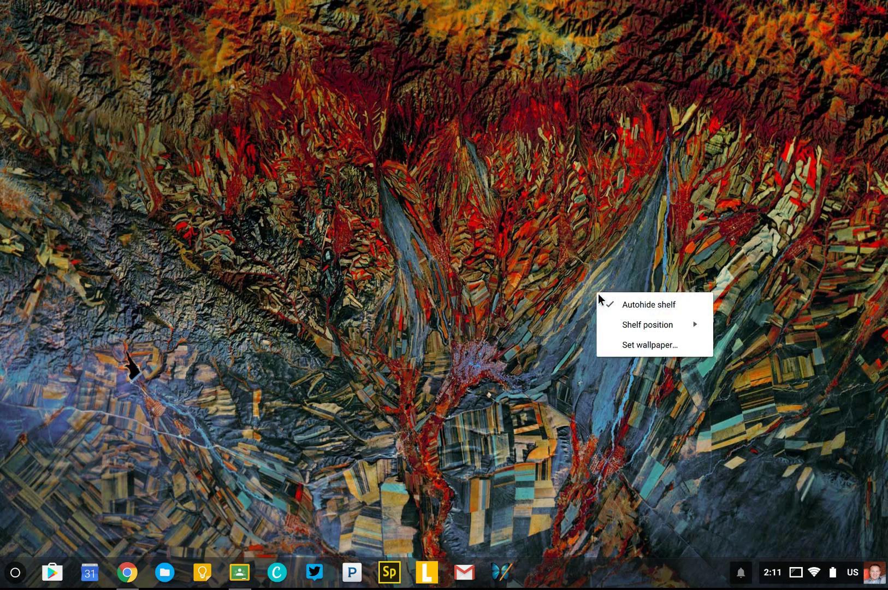
click(633, 349)
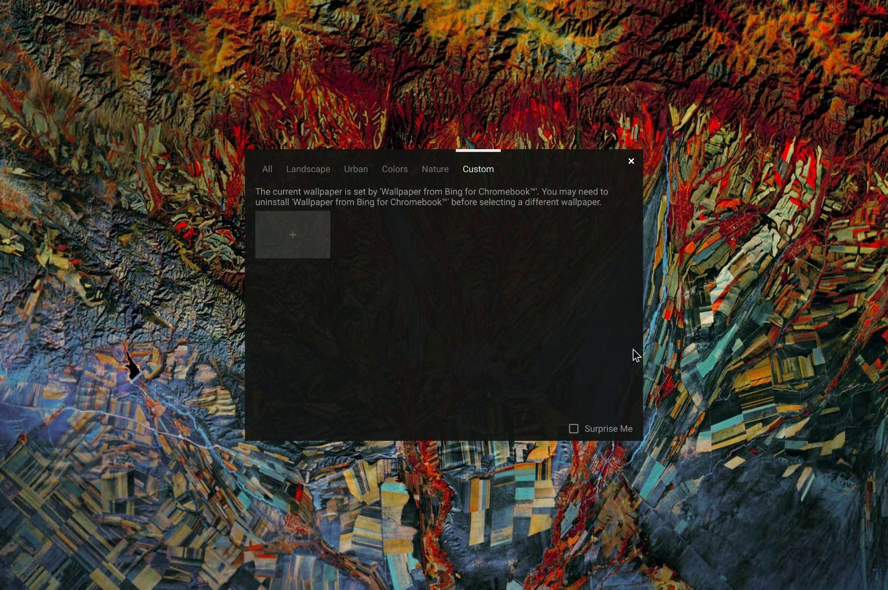
click(631, 161)
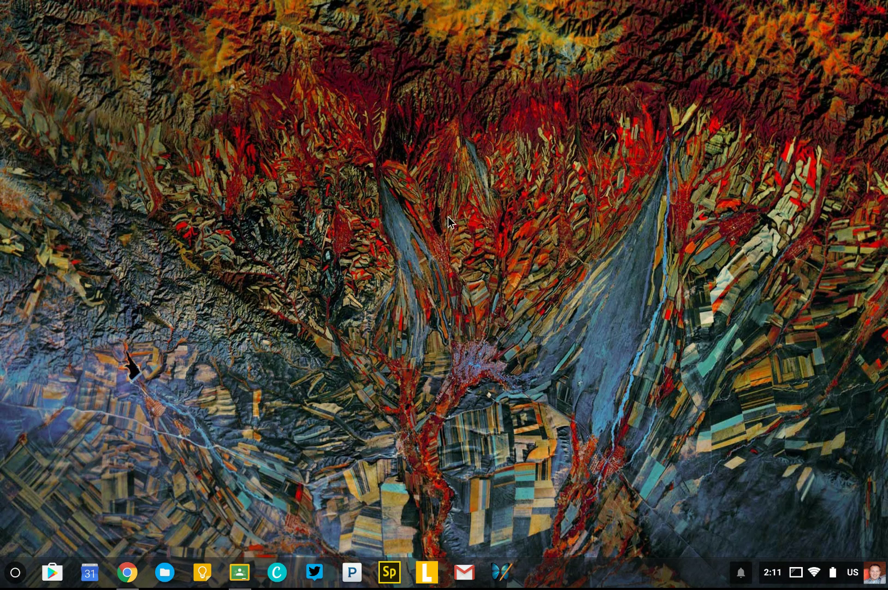
right_click(545, 578)
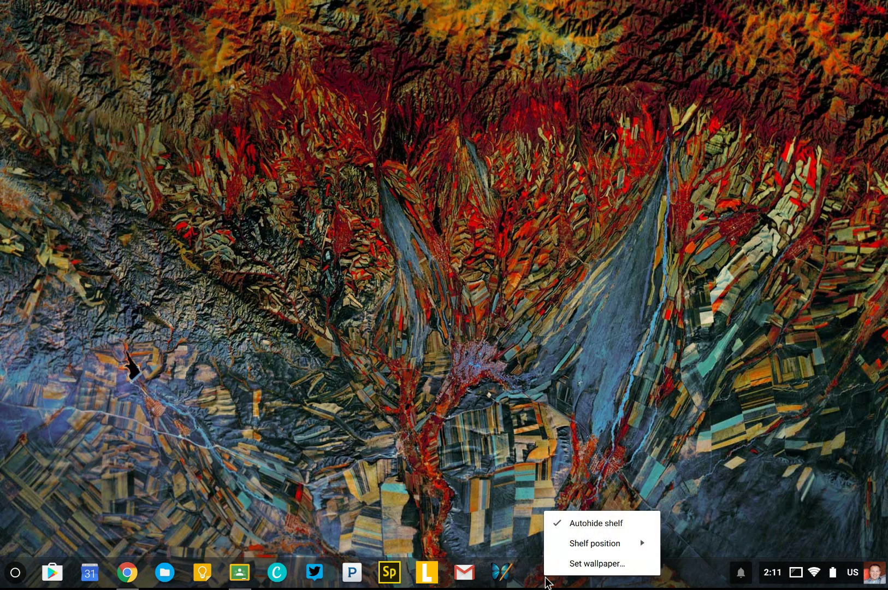
mouse_move(596, 547)
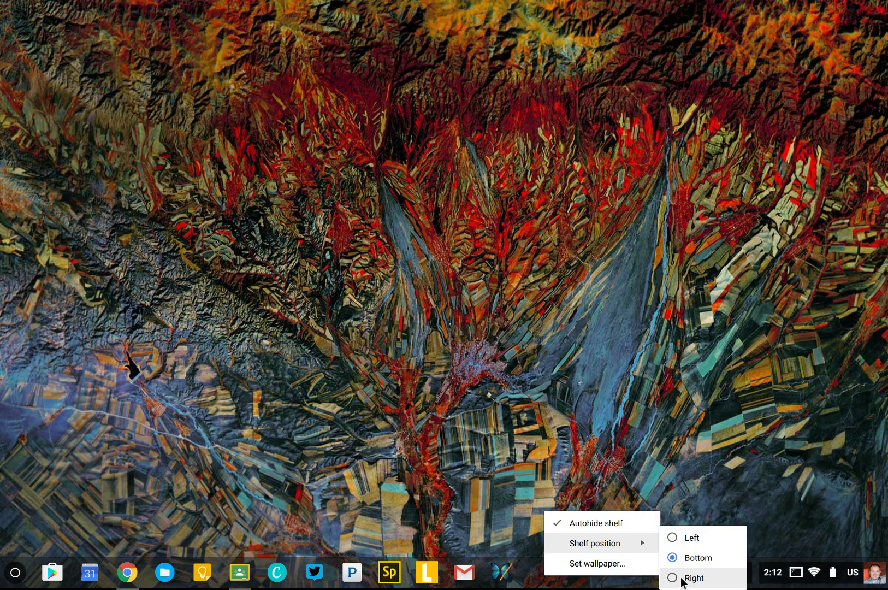
click(683, 583)
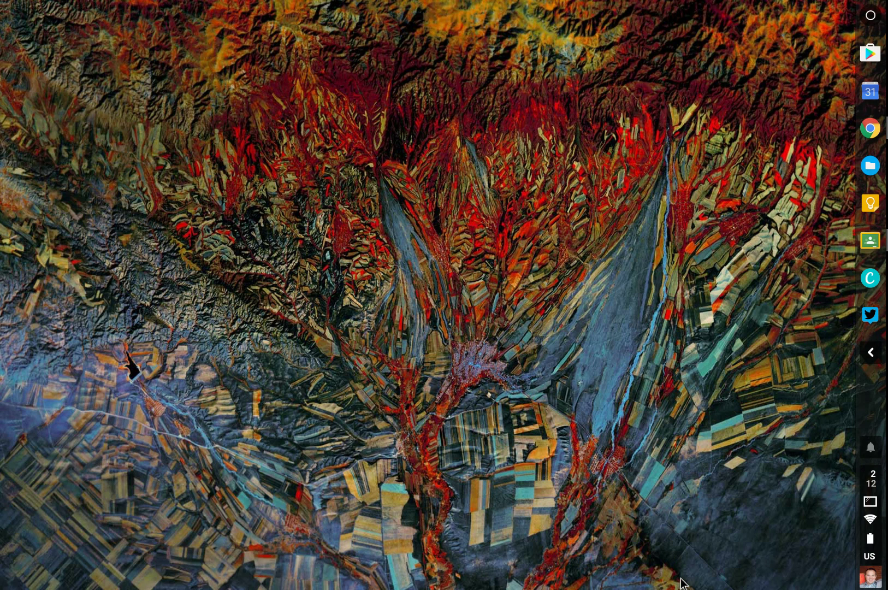
right_click(871, 402)
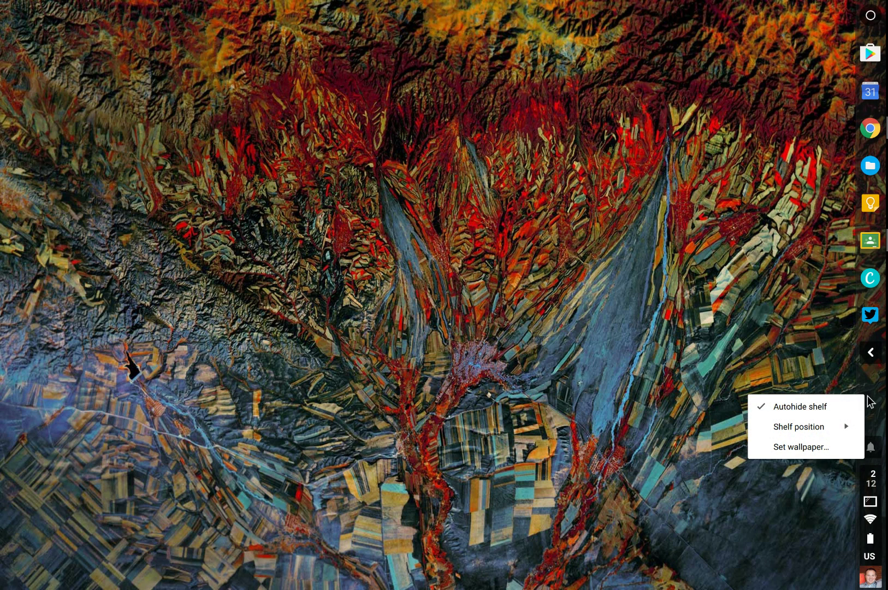
mouse_move(843, 428)
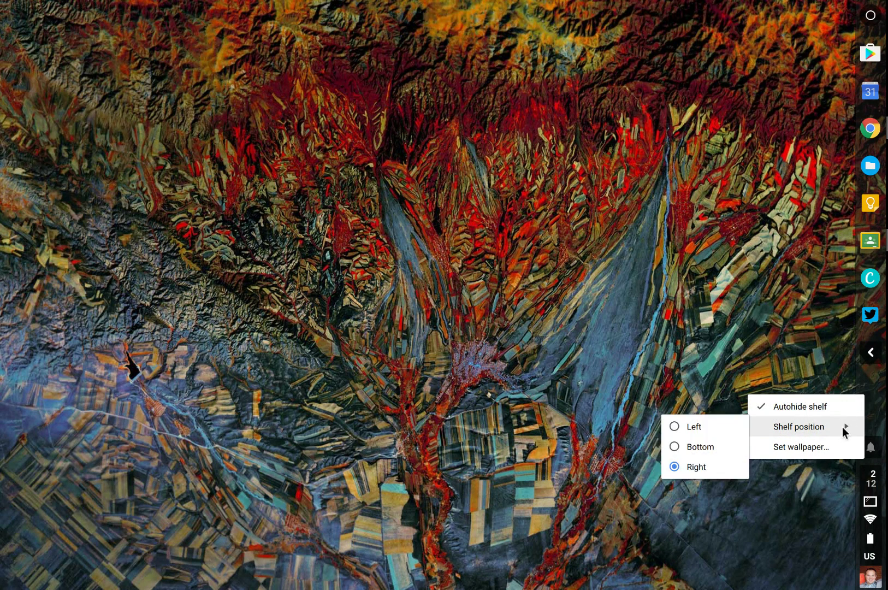
click(702, 450)
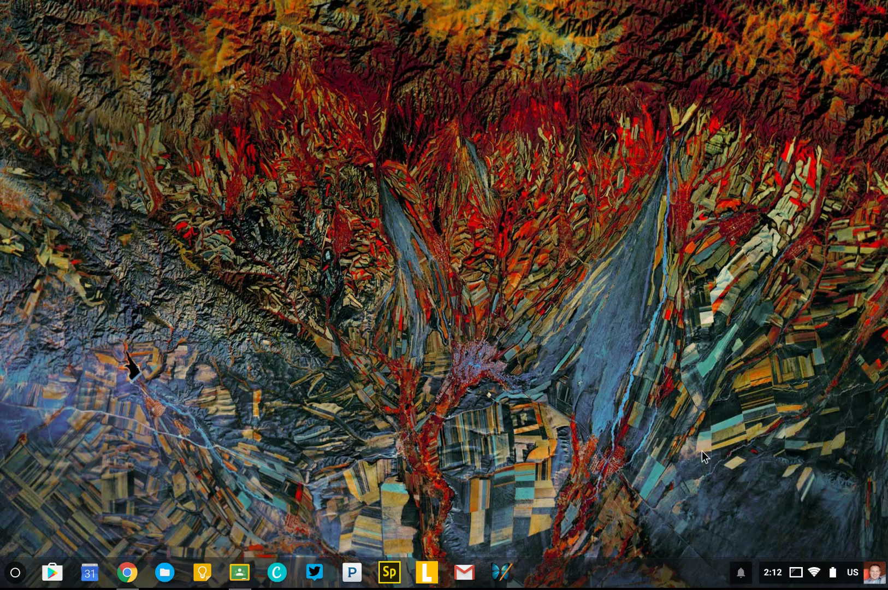
right_click(599, 584)
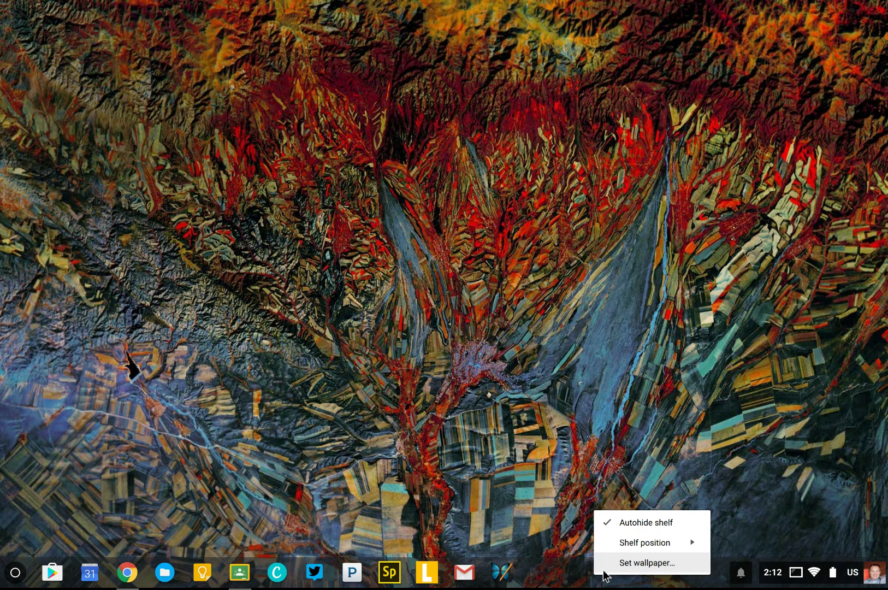
click(561, 518)
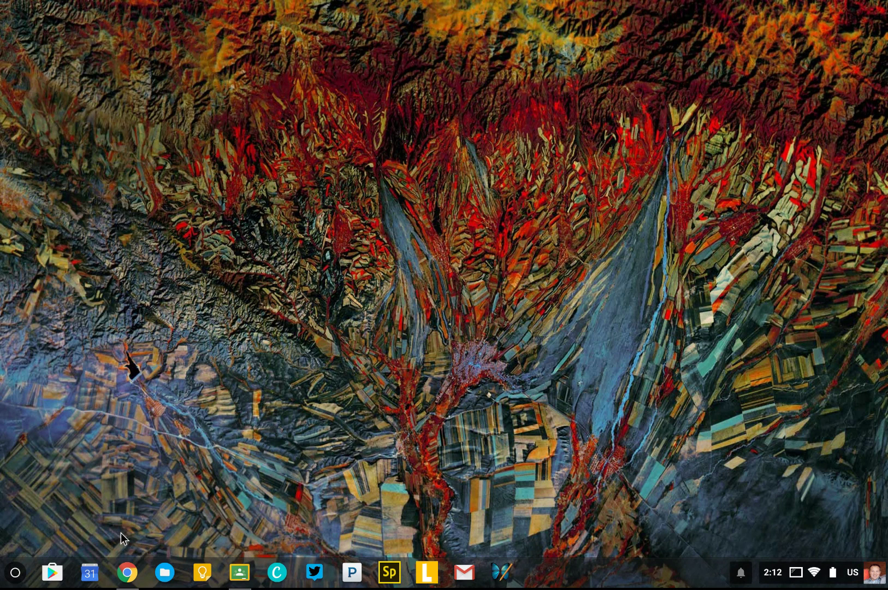
Launch Chrome from the shelf and move the Google tab ahead of CBC Question Database
click(129, 575)
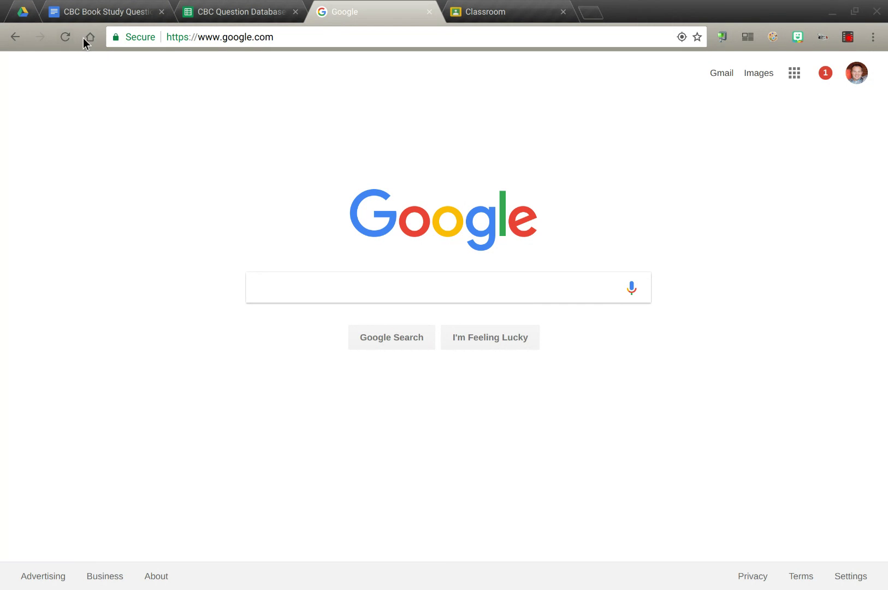
click(81, 16)
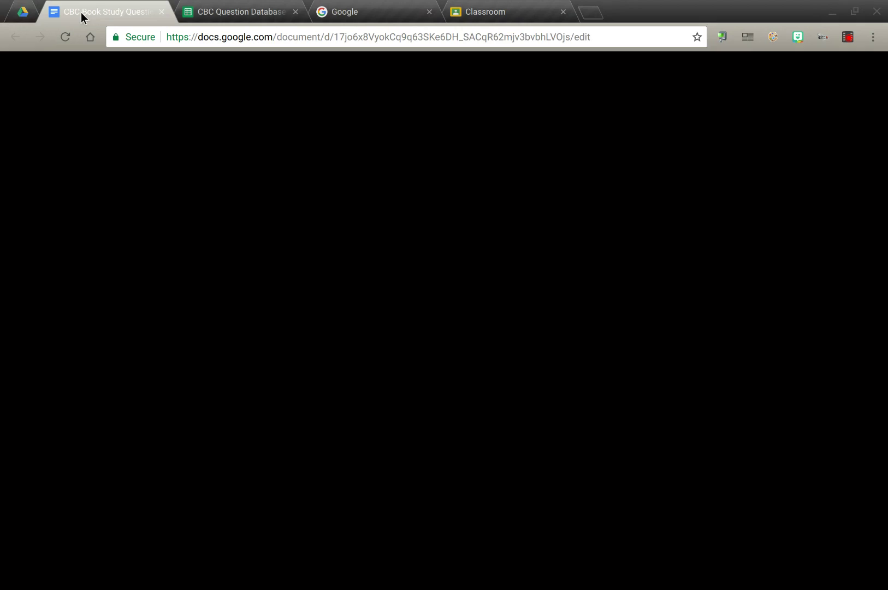
click(200, 9)
click(307, 7)
drag(337, 6, 190, 6)
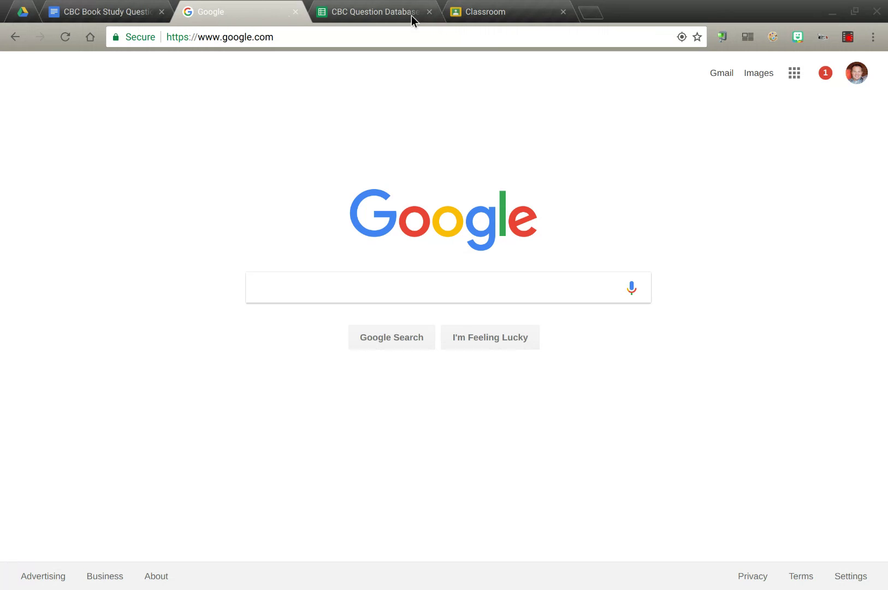
click(874, 38)
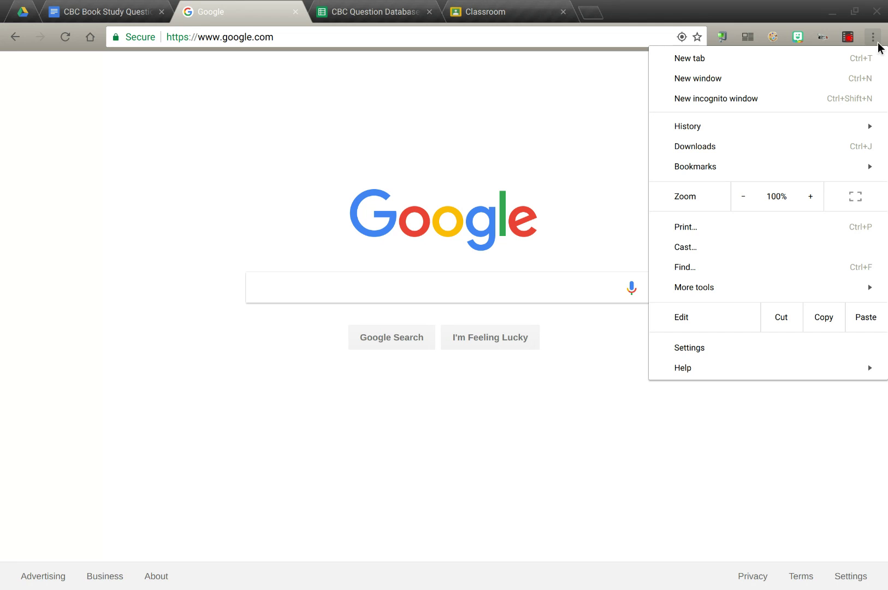
click(886, 44)
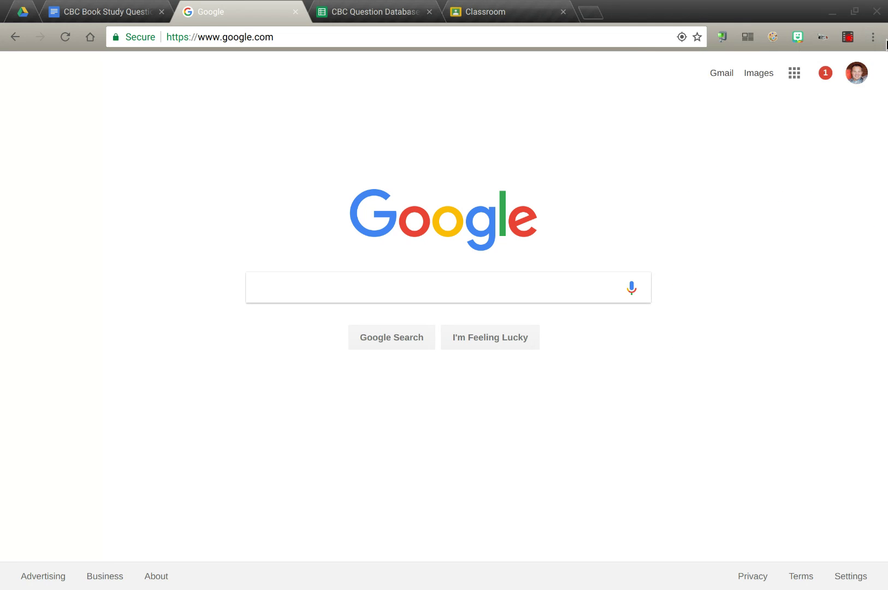
mouse_move(861, 585)
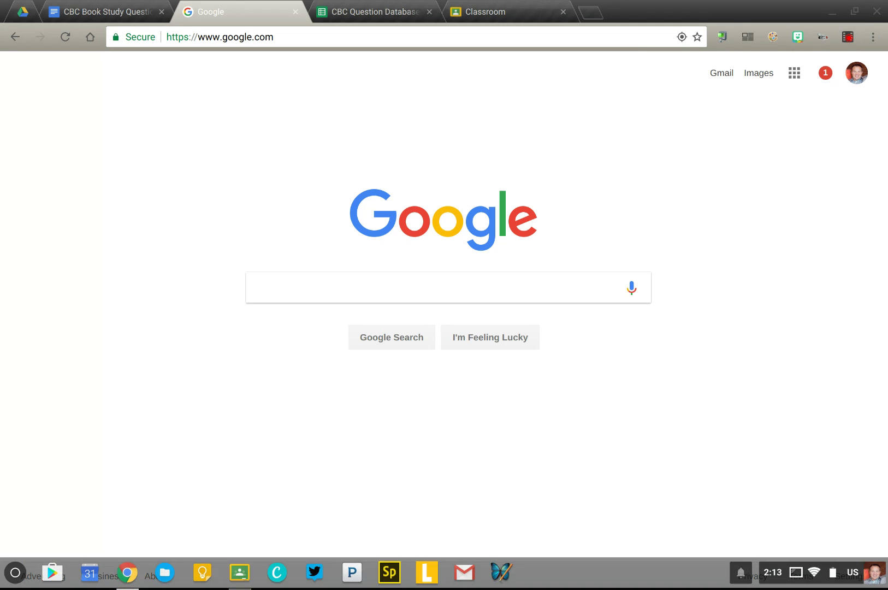